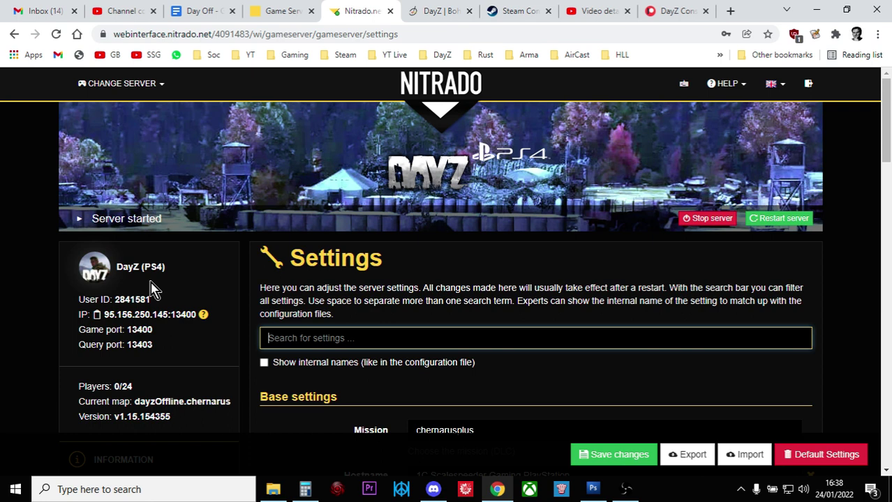
Step: Open the DayZ server's Dashboard and review its status, usage charts and ports
scroll(150, 314, down, 3)
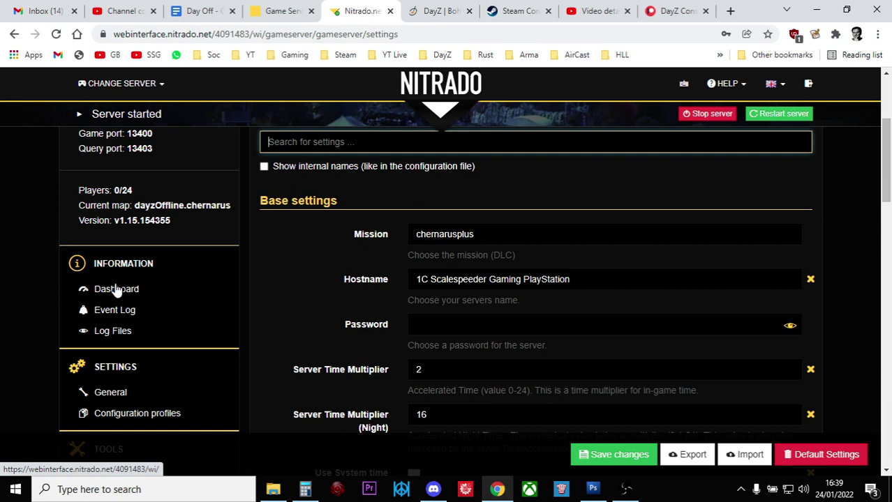
click(123, 289)
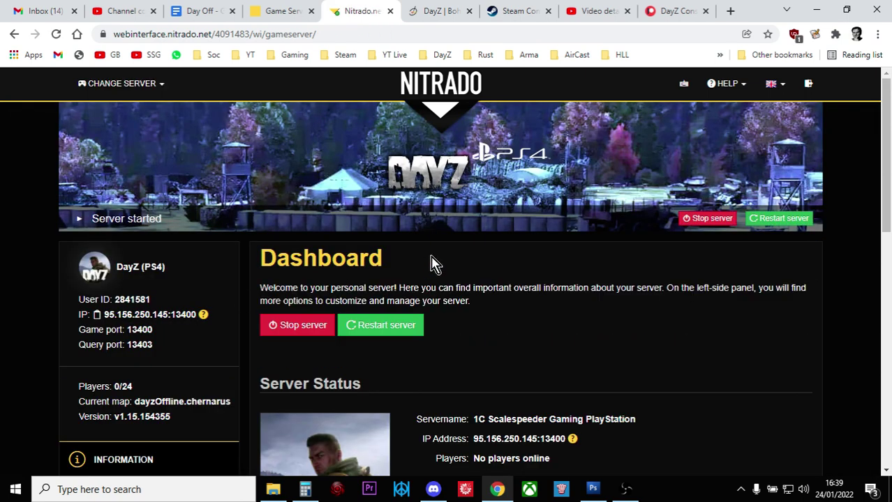
scroll(438, 262, down, 4)
scroll(444, 266, down, 2)
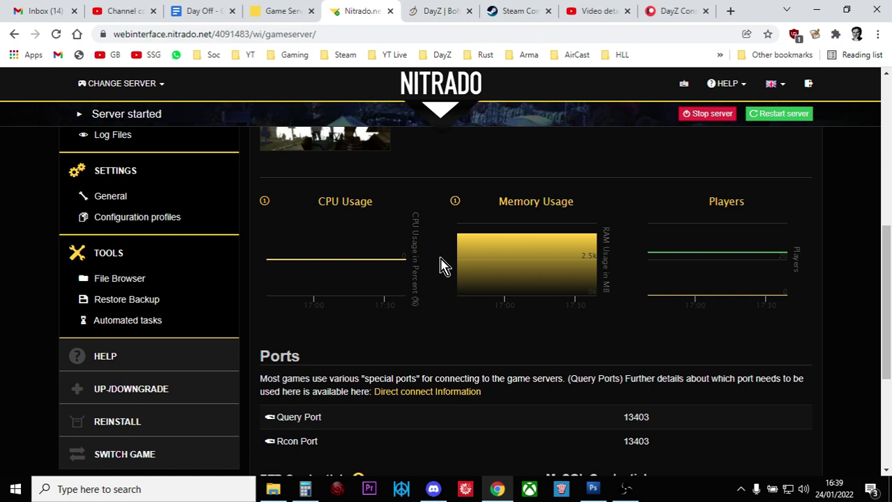
mouse_move(358, 268)
scroll(448, 329, up, 2)
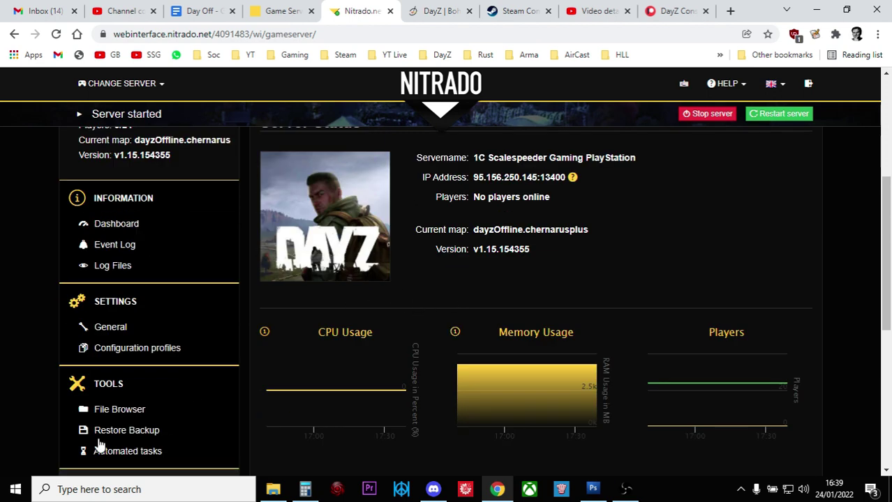
Step: In the File Browser, navigate to dayzps_missions/dayzOffline.chernarusplus/db
click(129, 412)
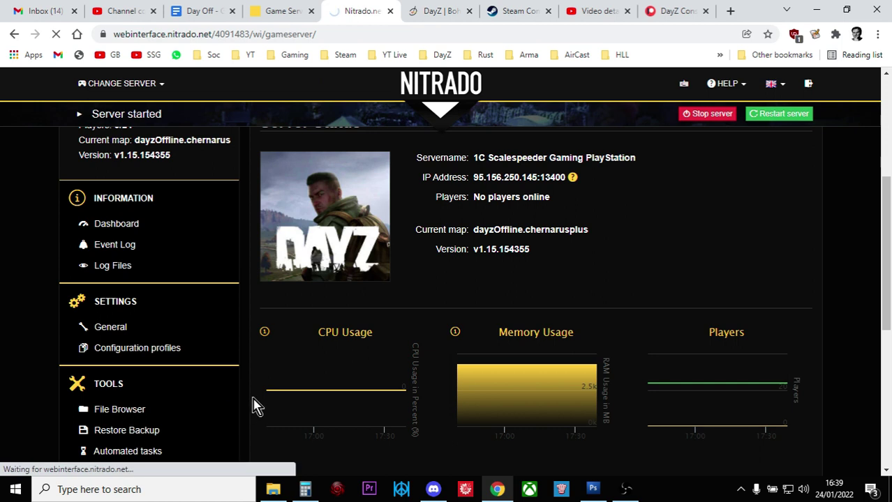
scroll(370, 296, down, 3)
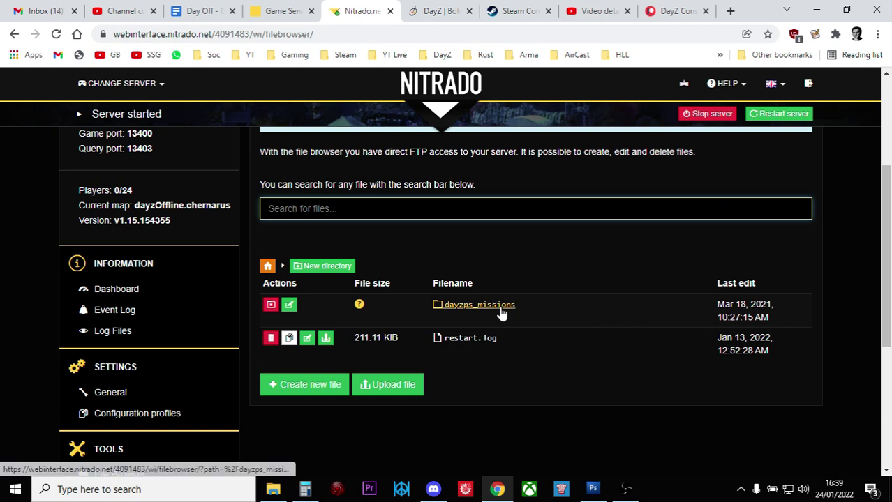
click(500, 311)
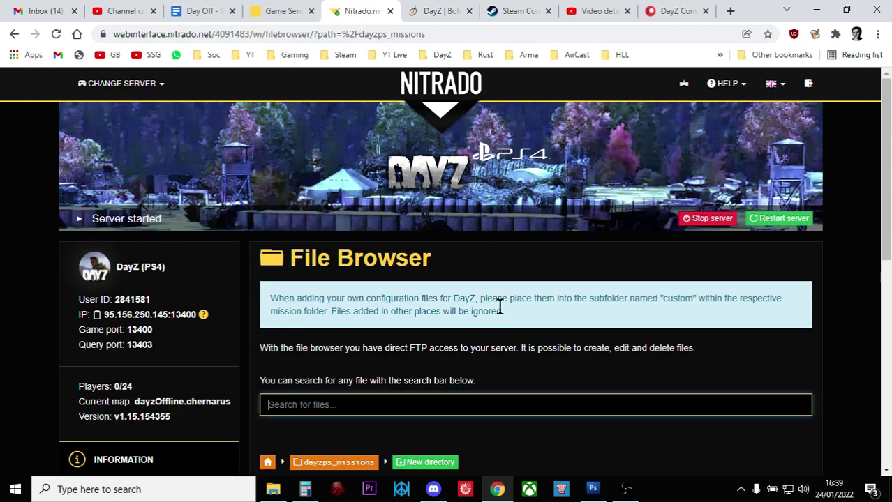
scroll(507, 292, down, 4)
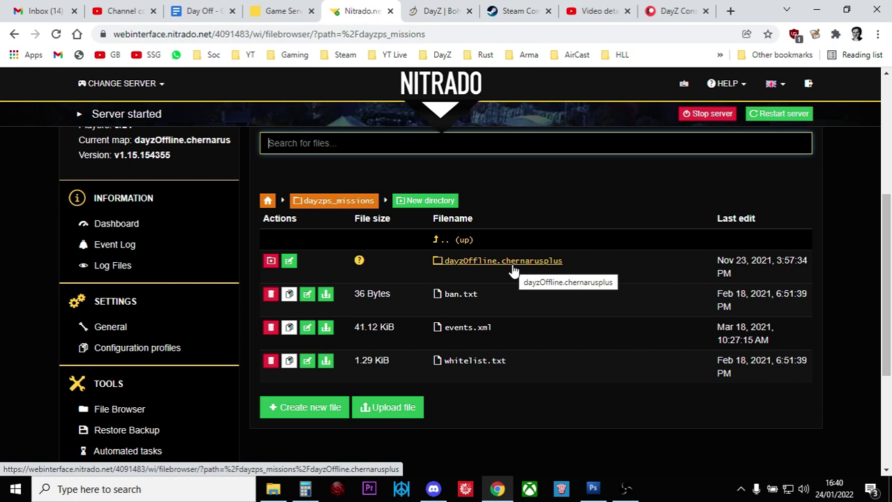
click(513, 269)
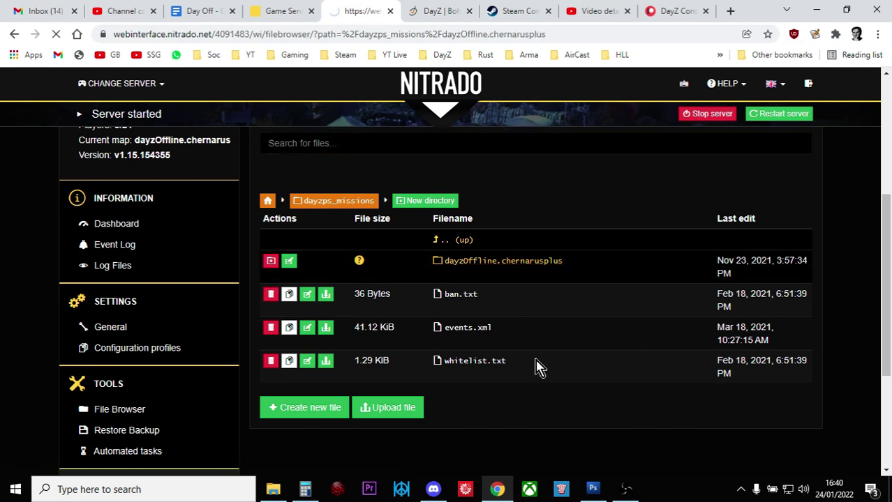
scroll(556, 349, down, 4)
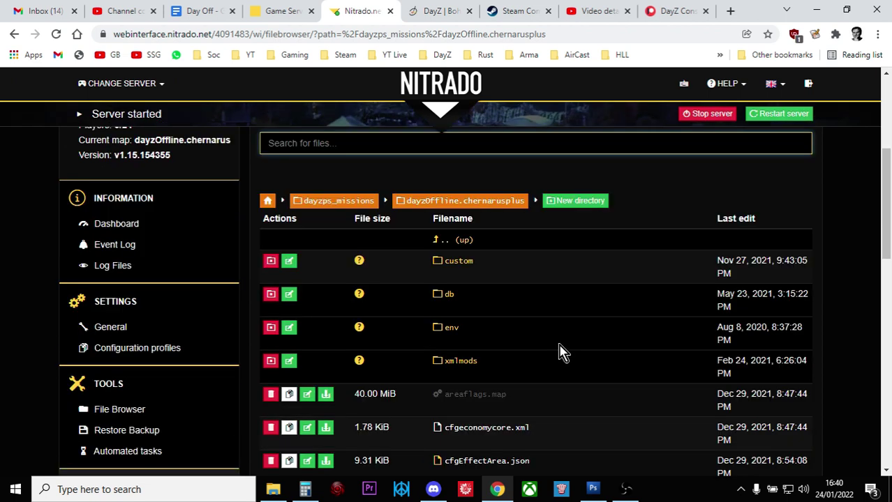
click(459, 295)
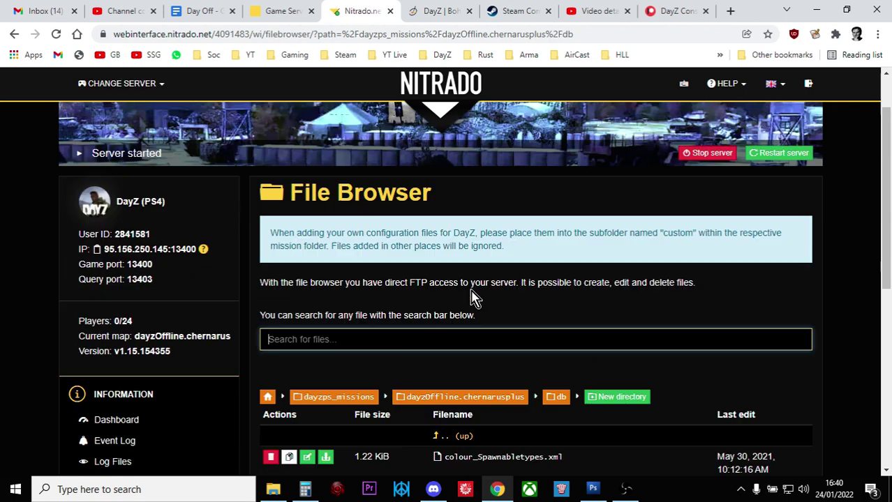
scroll(471, 298, down, 2)
scroll(471, 298, down, 2)
scroll(504, 319, down, 1)
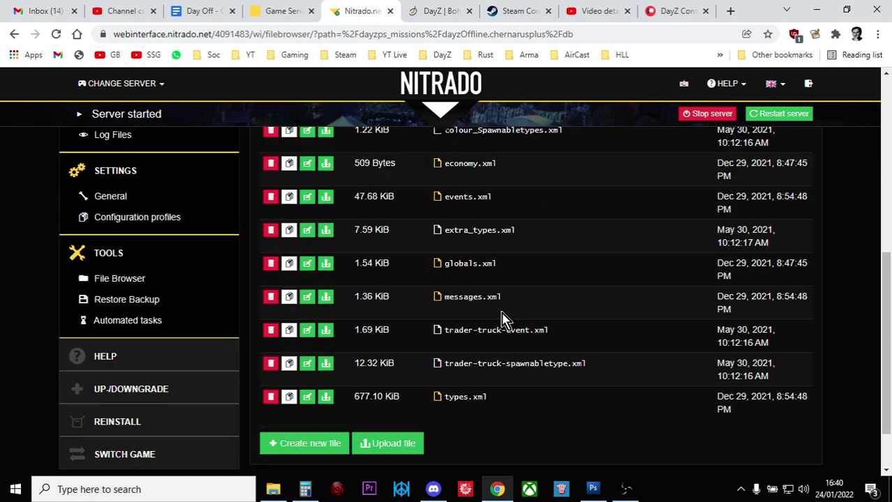
Step: Open messages.xml in the editor with the browser in full screen
click(474, 299)
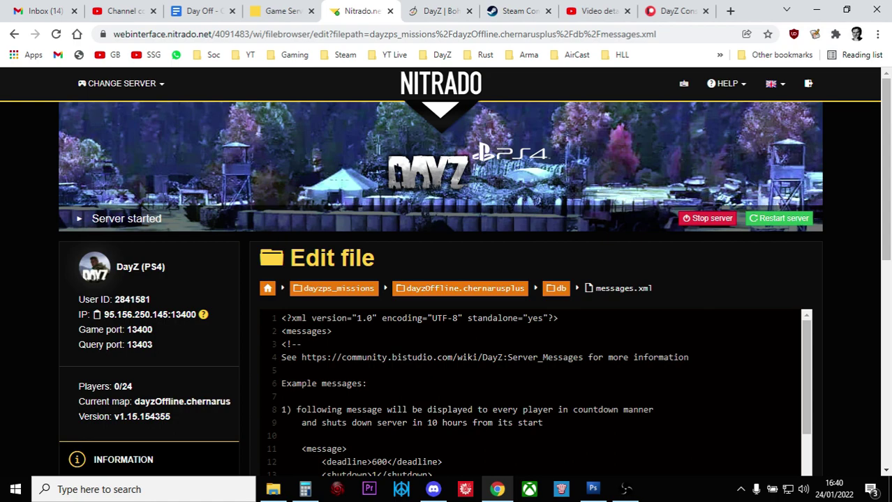
key(F11)
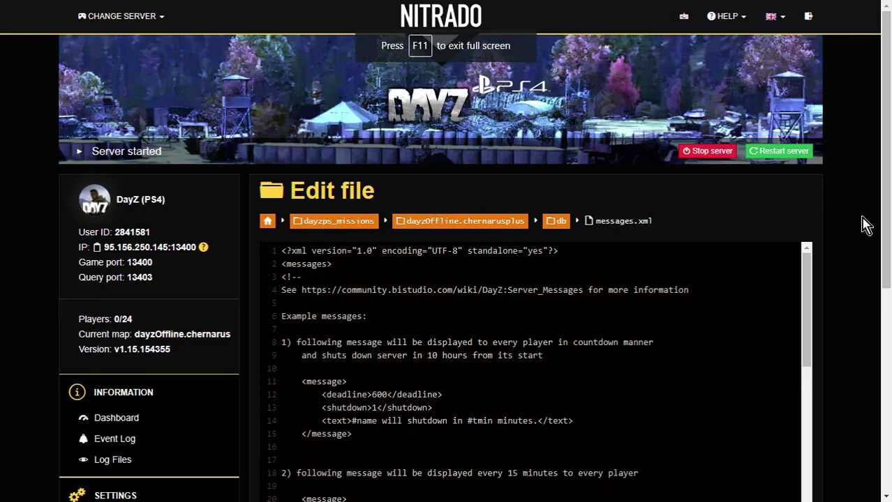
scroll(885, 222, down, 2)
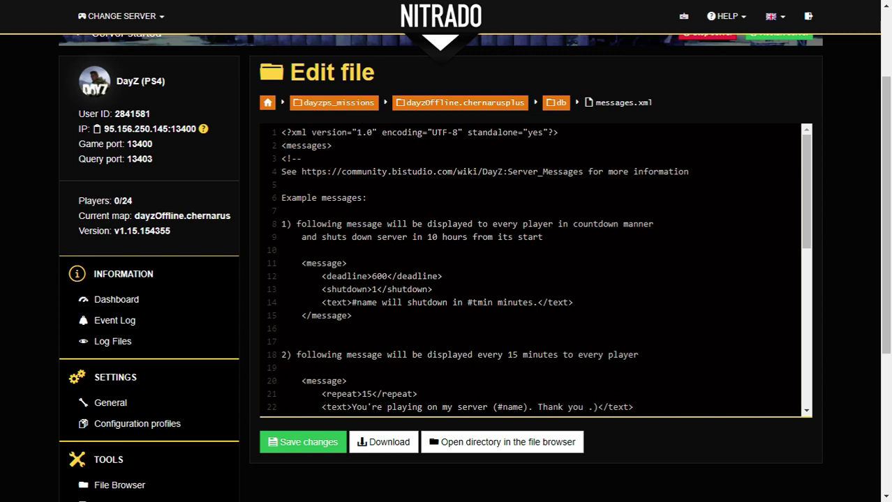
key(shift+Right)
key(shift+Right)
key(shift+Right)
key(shift+Right)
key(shift+Right)
key(shift+Right)
key(shift+Right)
key(shift+Right)
key(shift+Right)
key(shift+Right)
key(shift+Right)
key(shift+Right)
key(shift+Right)
key(shift+Right)
key(shift+Right)
key(shift+Right)
key(shift+Right)
key(shift+Right)
key(shift+Right)
key(shift+Right)
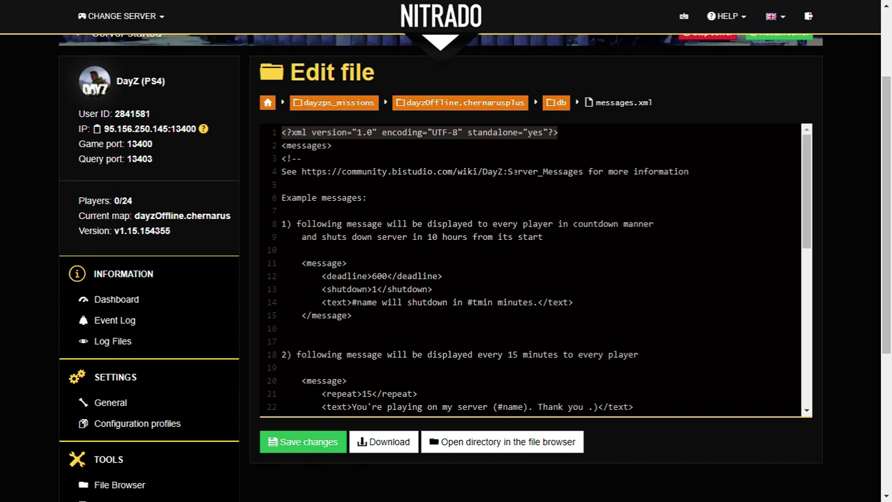
click(302, 158)
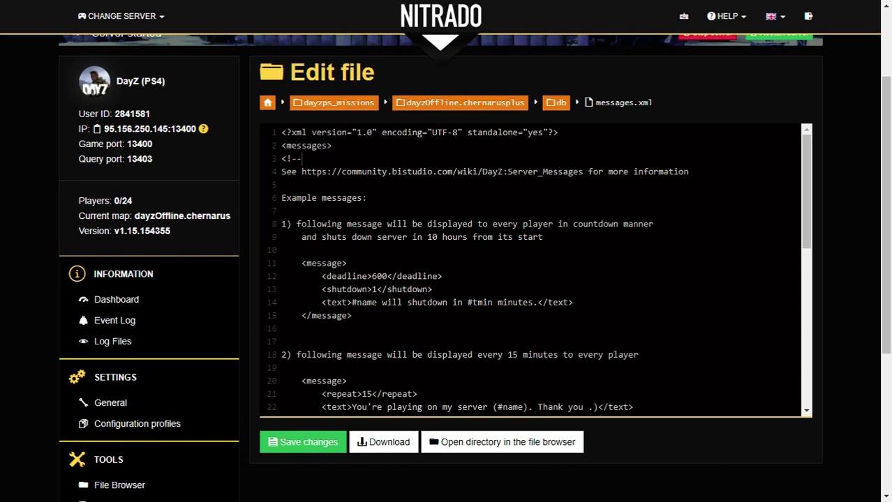
drag(333, 145, 282, 145)
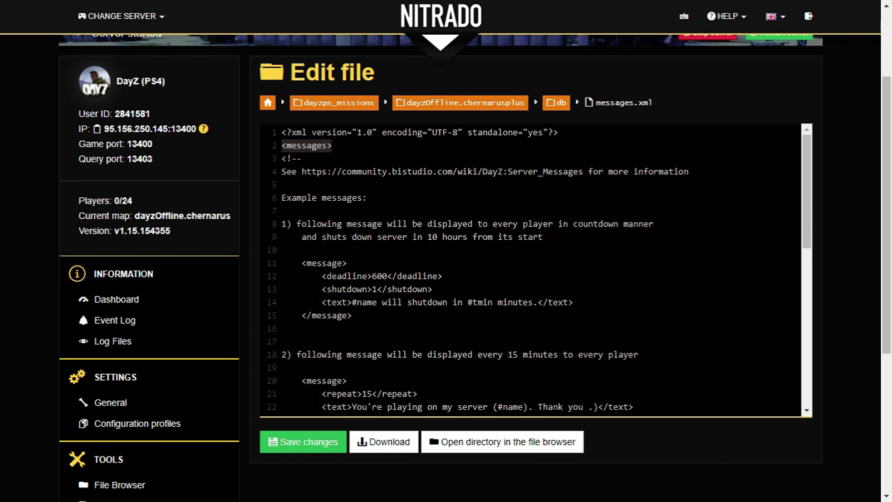
drag(802, 180, 817, 429)
click(404, 409)
drag(337, 408, 281, 407)
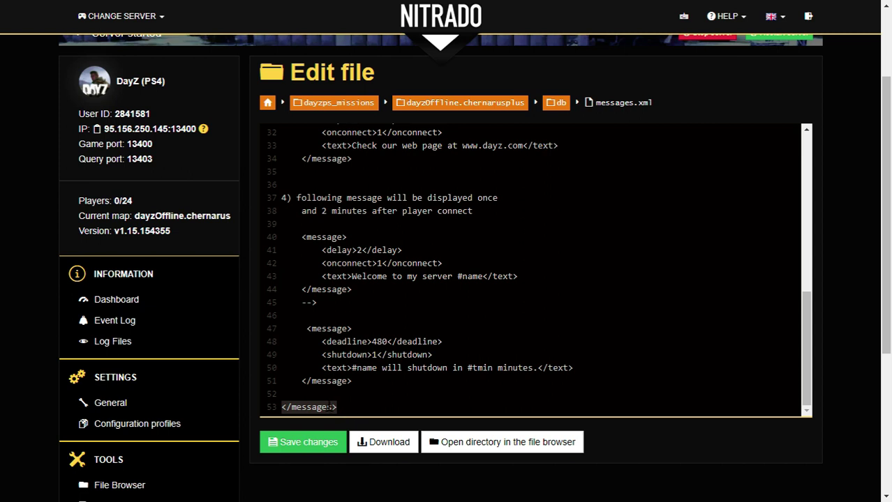
click(330, 408)
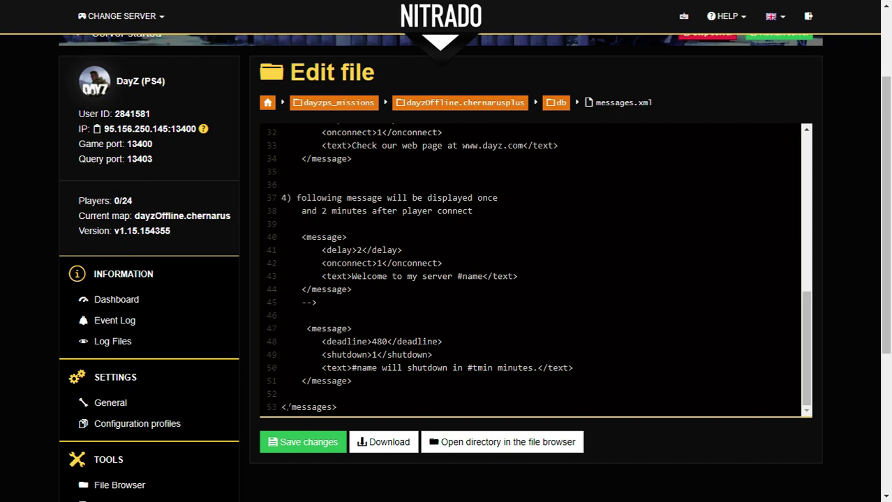
drag(810, 393, 789, 194)
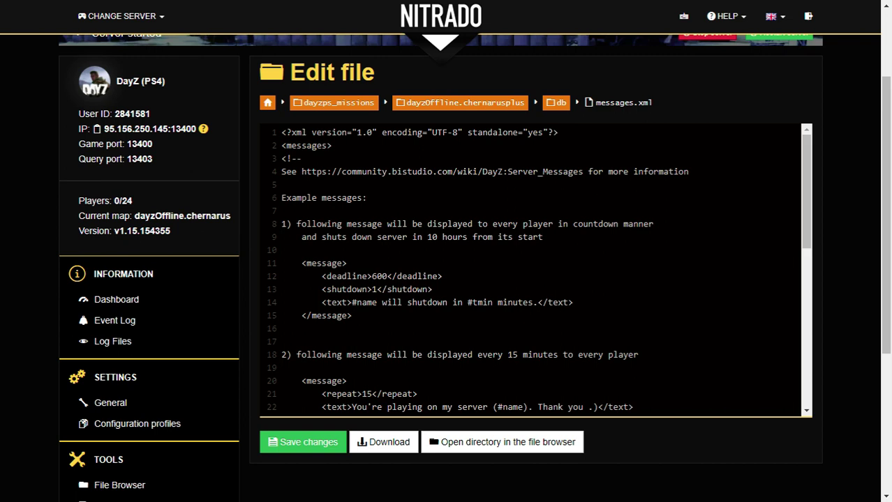
key(shift+Home)
scroll(318, 172, down, 6)
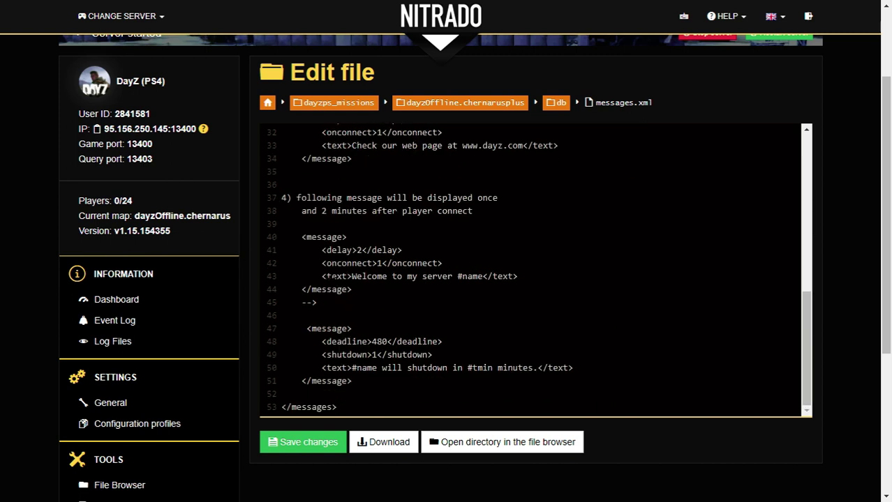
key(shift+Left)
key(shift+Left)
key(shift+Left)
scroll(438, 342, up, 2)
scroll(438, 342, up, 4)
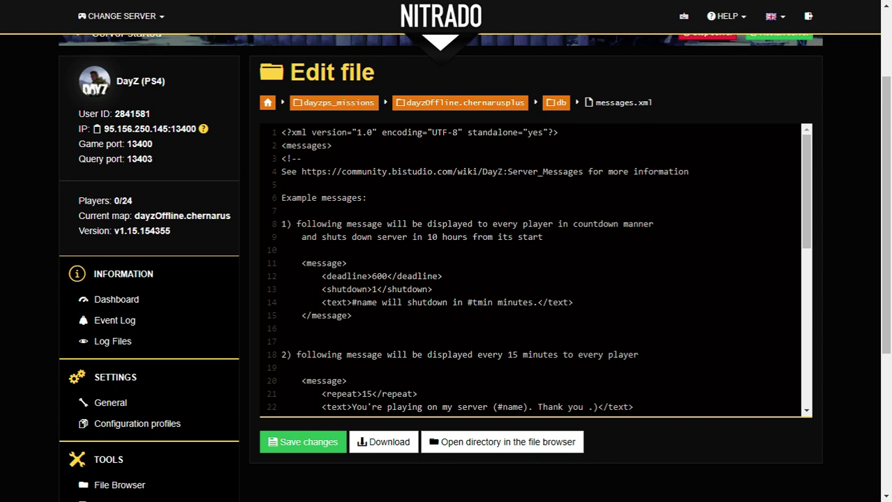
scroll(533, 270, down, 1)
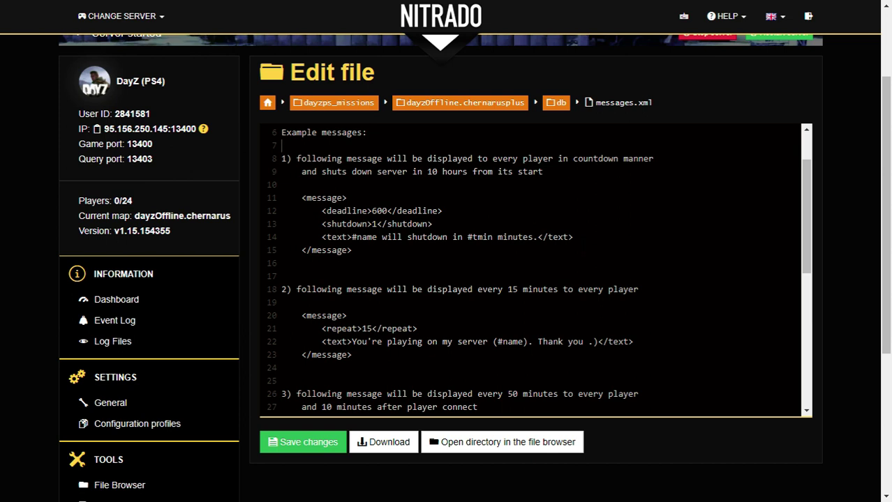
drag(352, 250, 302, 197)
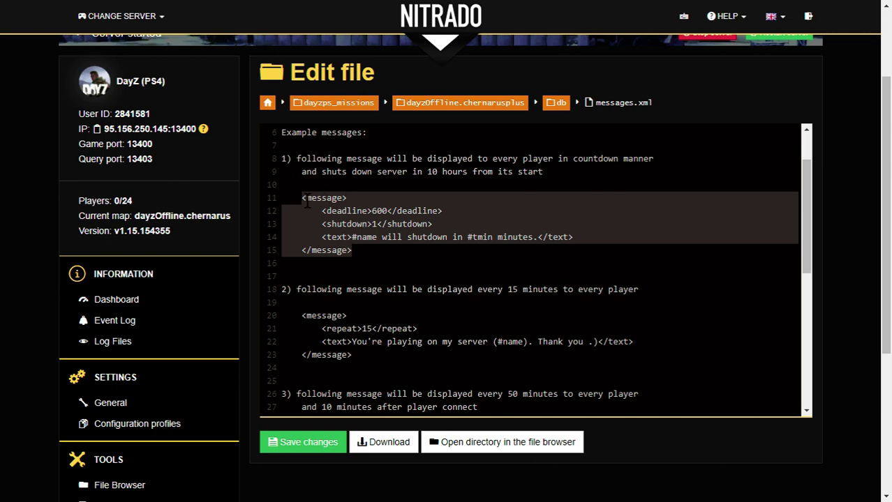
click(317, 251)
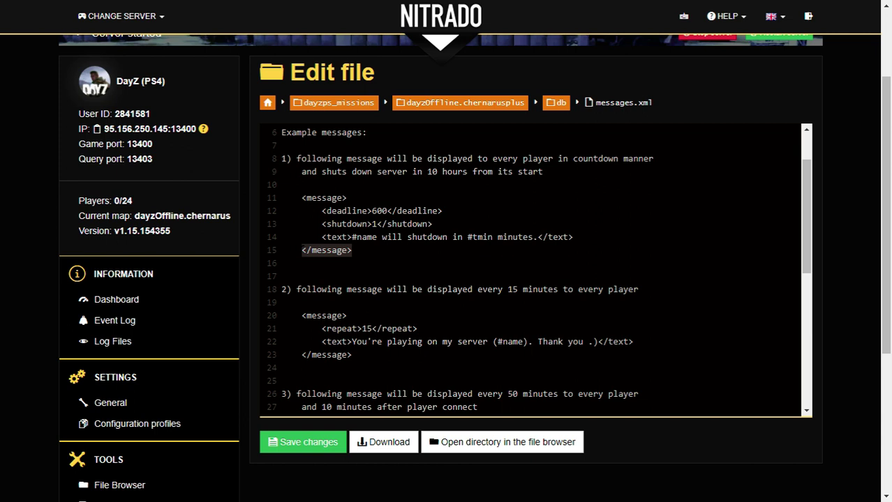
click(442, 211)
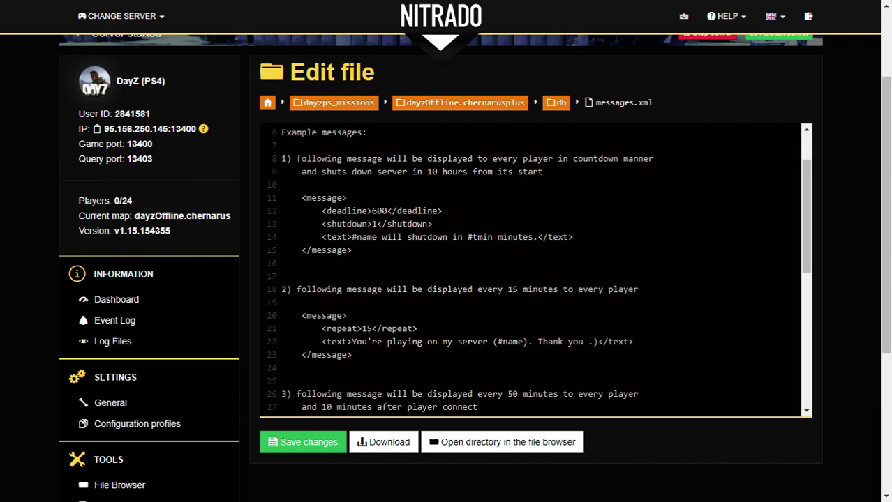
drag(376, 238, 352, 238)
drag(467, 237, 492, 237)
click(352, 249)
Step: Leave full screen, compute 60 × 4 = 240 in a fresh Calculator, then minimize it
key(F11)
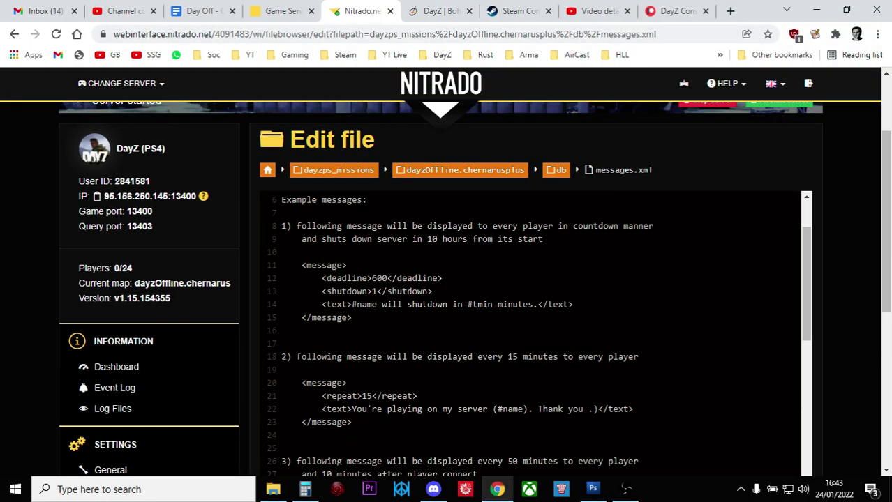
click(305, 490)
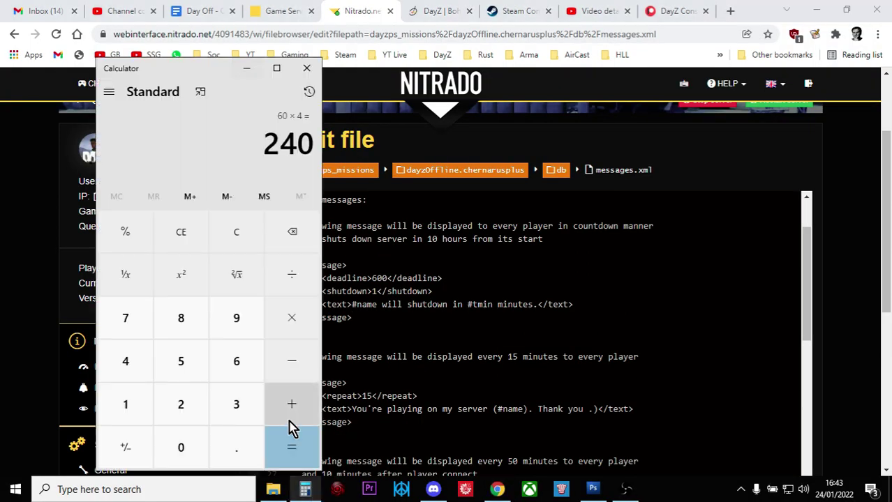
click(307, 69)
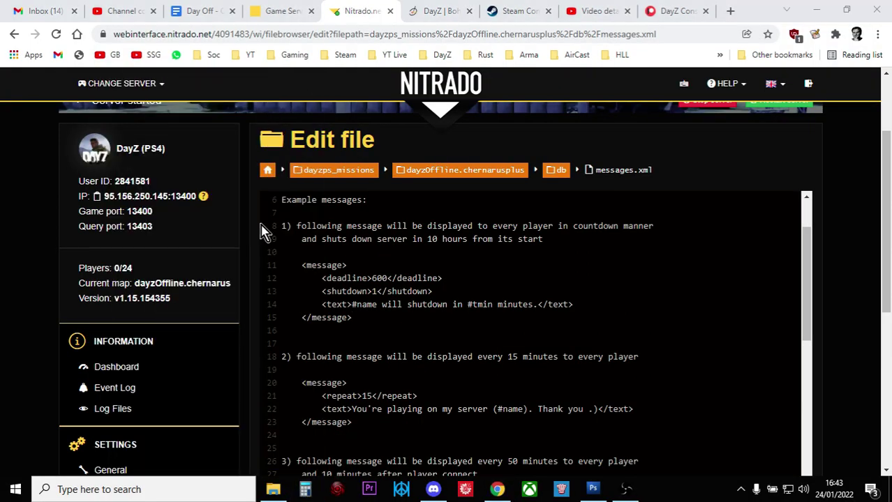
click(310, 496)
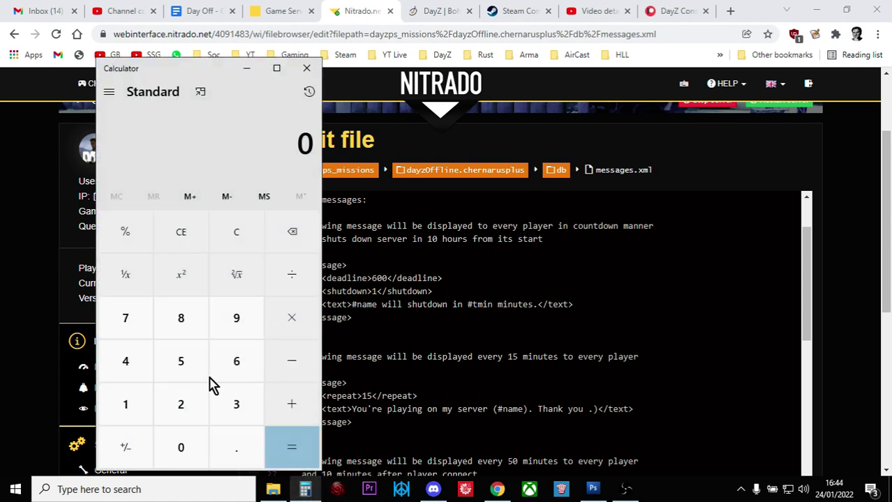
click(231, 377)
click(194, 442)
click(291, 324)
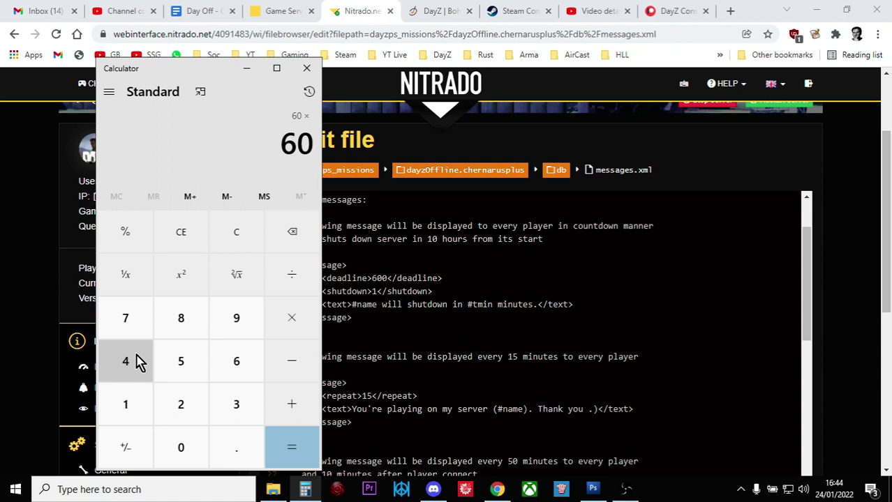
click(125, 362)
click(290, 447)
click(247, 68)
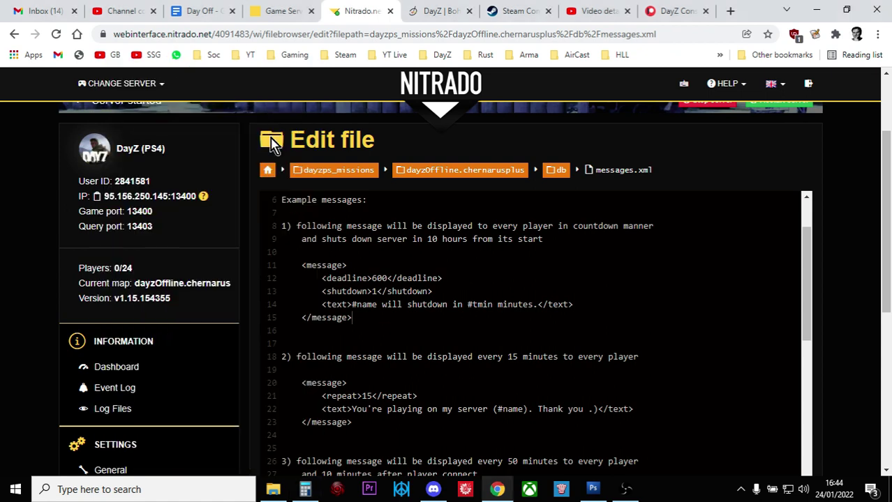
Step: Replace the example message's 600 deadline with 240, then return to the top of the file
click(385, 279)
key(BackSpace)
key(BackSpace)
key(BackSpace)
text(240)
key(Down)
key(Down)
key(Down)
key(Down)
key(Left)
key(ctrl+Home)
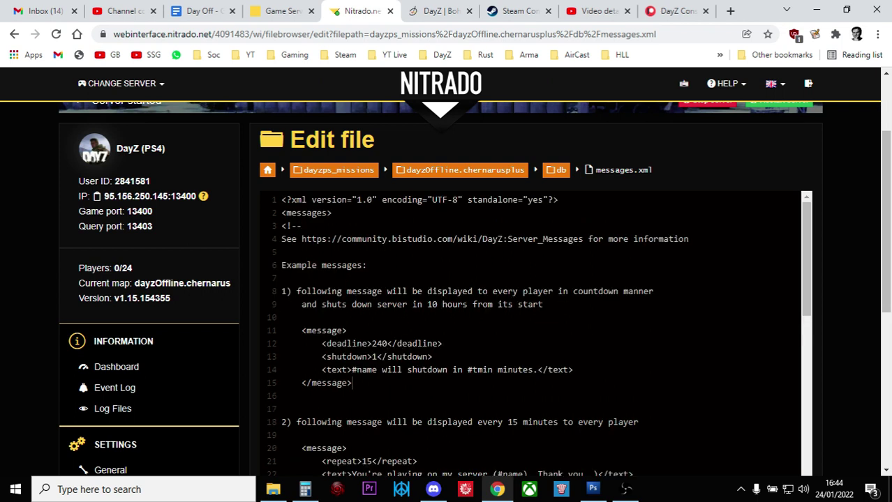
Step: Select and copy the 240-minute shutdown message block (lines 11–15)
scroll(363, 371, down, 1)
scroll(364, 370, up, 1)
key(shift+Up)
key(shift+Up)
key(shift+Up)
key(shift+Up)
key(shift+Home)
key(ctrl+c)
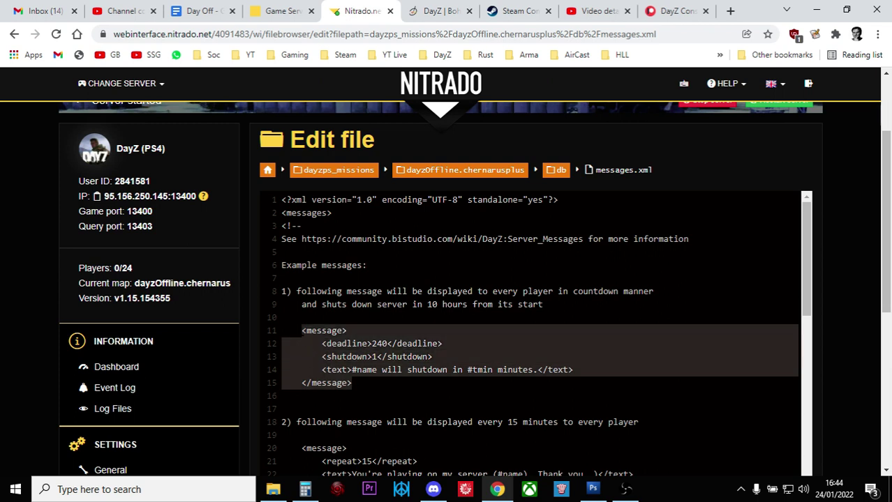
right_click(329, 366)
click(359, 171)
Step: Add blank lines below <messages> and paste the block at line 4
click(331, 213)
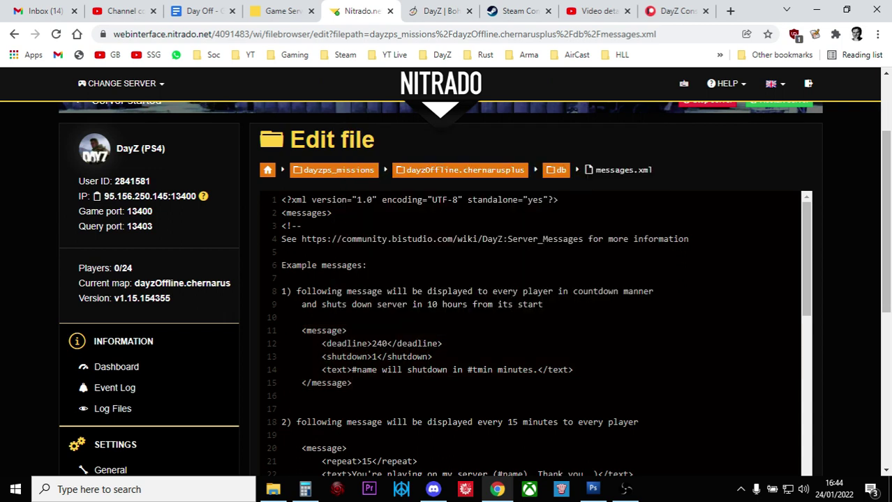
key(Return)
key(Return)
key(Return)
key(Return)
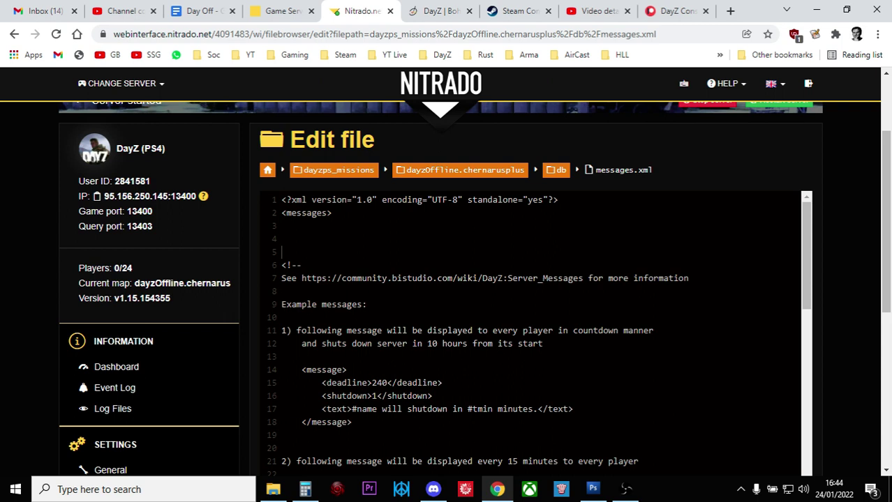
click(311, 243)
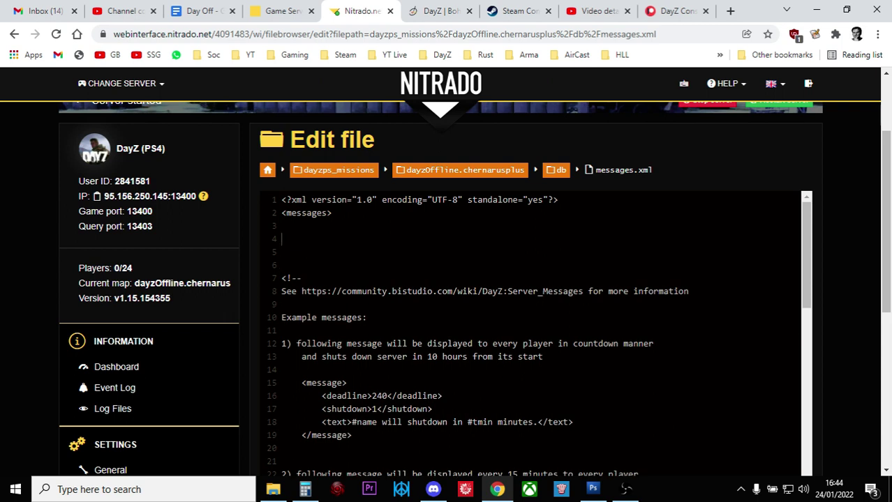
right_click(311, 242)
click(349, 342)
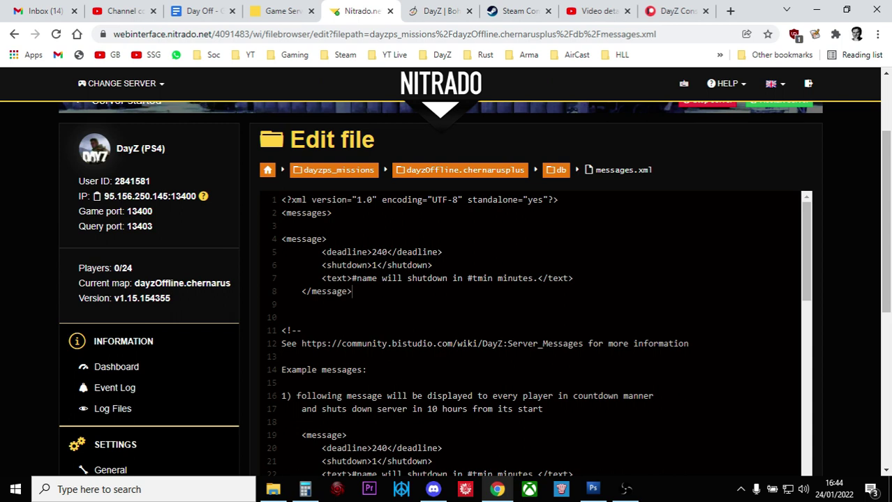
scroll(617, 342, down, 7)
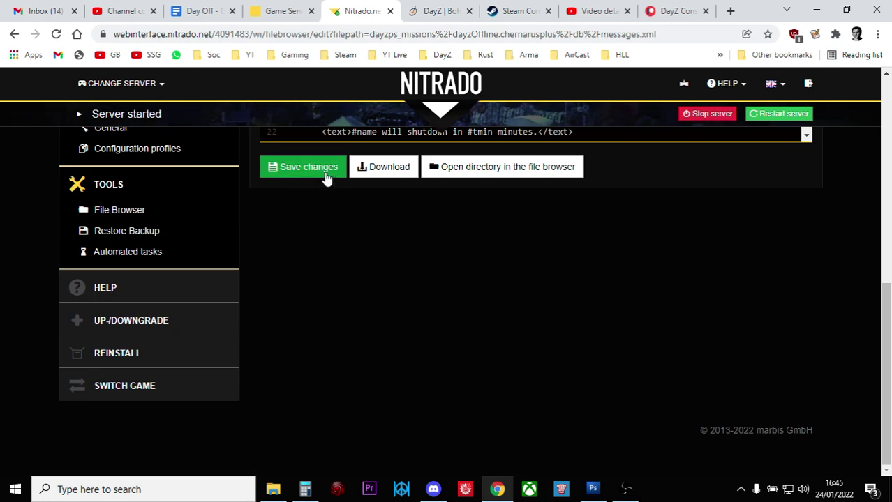
drag(888, 309, 886, 131)
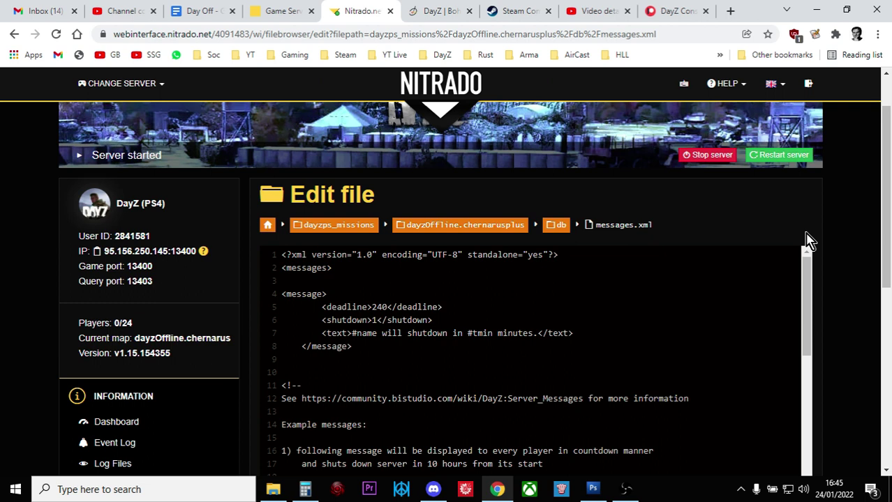
drag(884, 224, 884, 231)
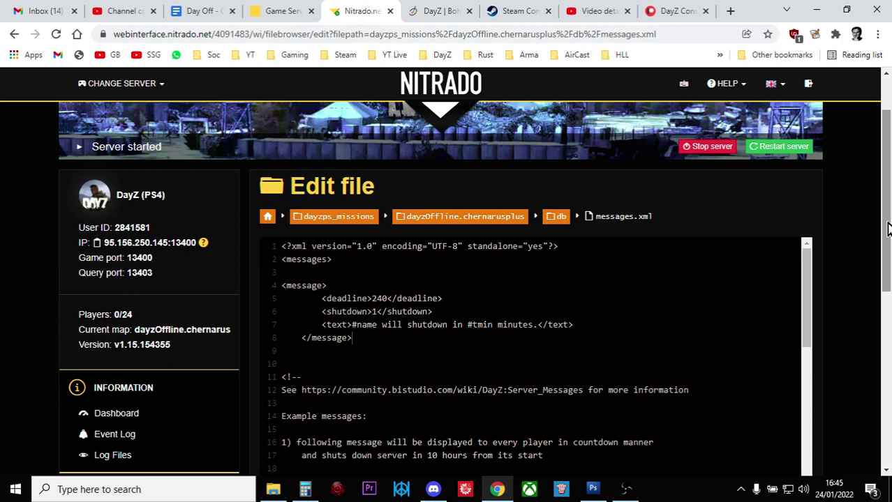
drag(887, 229, 887, 242)
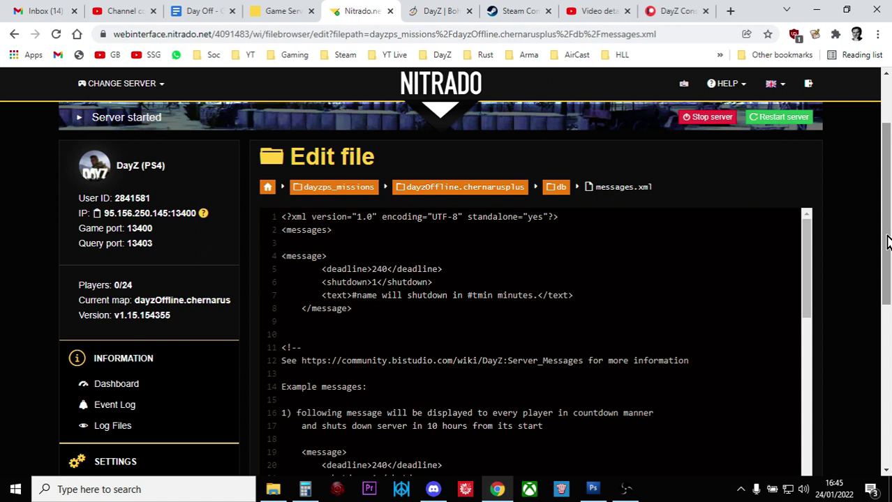
drag(888, 241, 890, 288)
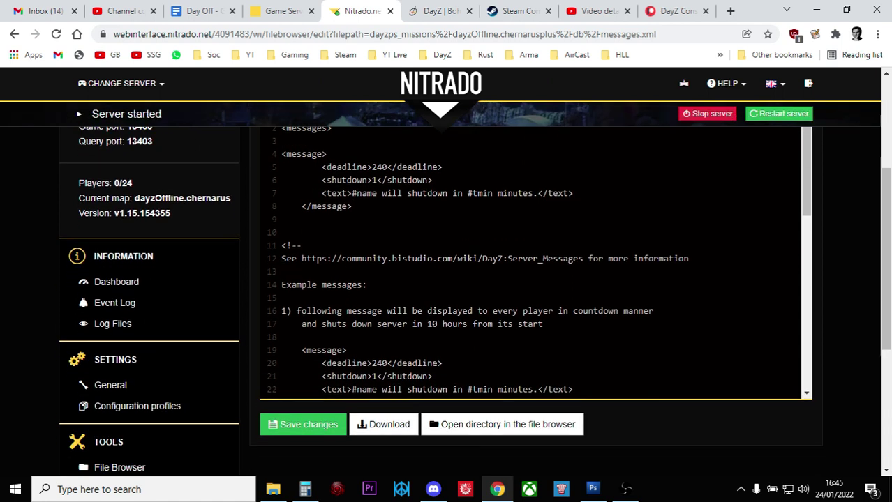
scroll(536, 262, down, 2)
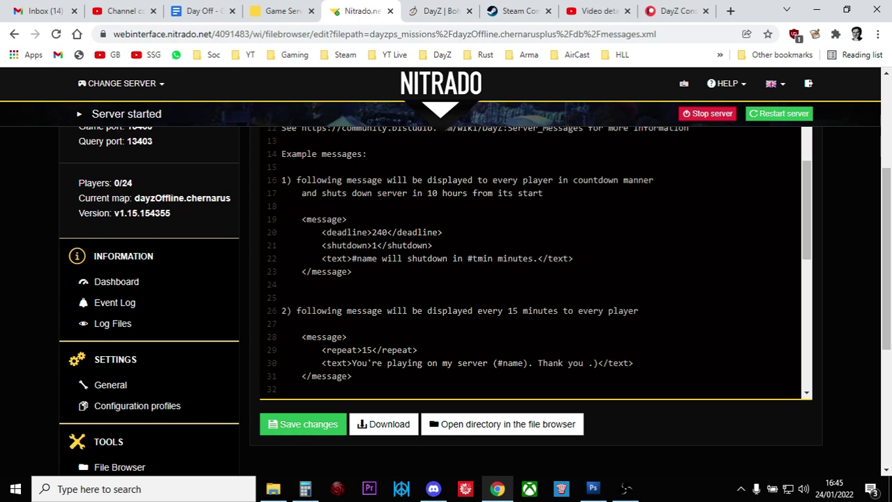
scroll(509, 310, down, 2)
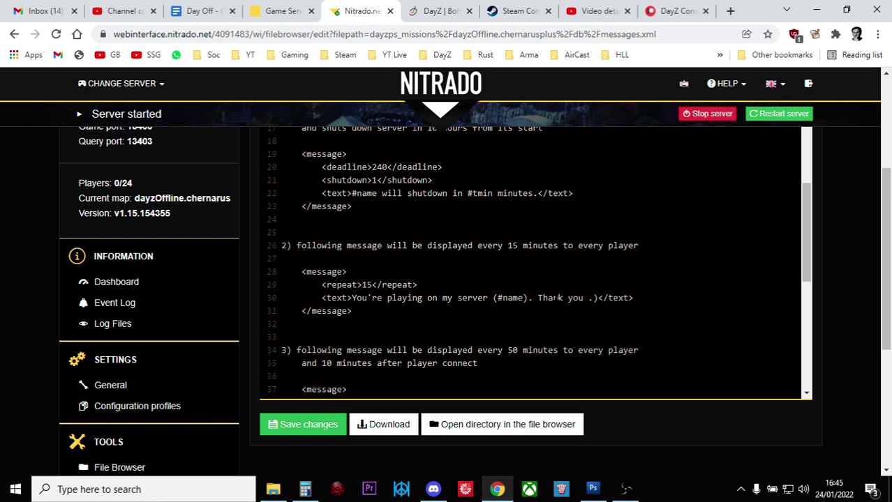
scroll(558, 298, down, 1)
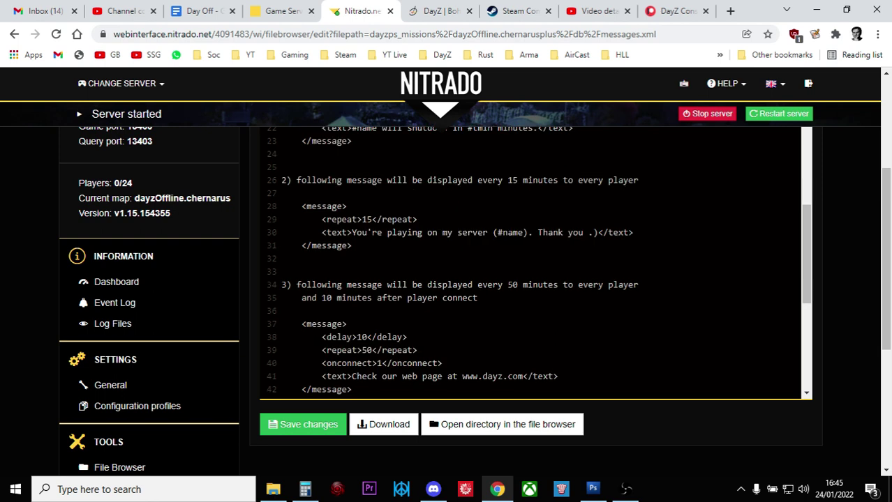
scroll(534, 263, down, 1)
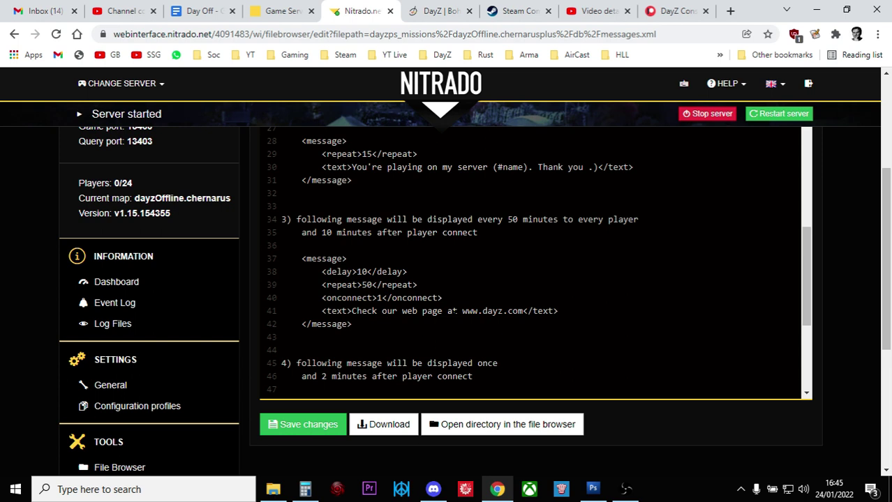
scroll(534, 263, down, 1)
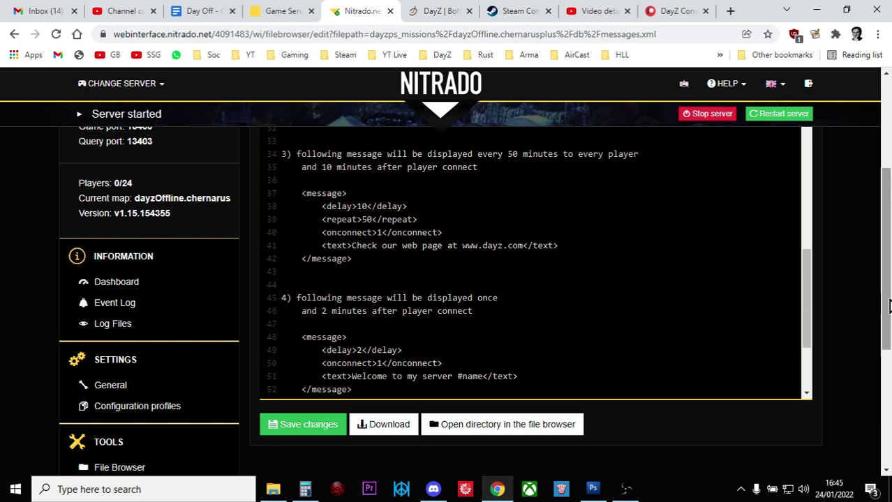
drag(888, 306, 802, 160)
scroll(807, 180, up, 1)
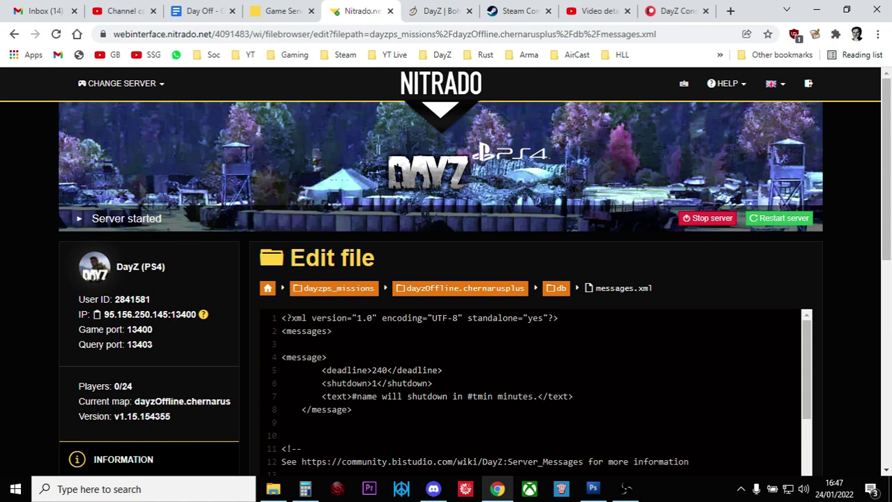
Step: Switch to the Gameserver services list and check the dayzOffline.chernarusplus server's state
click(280, 12)
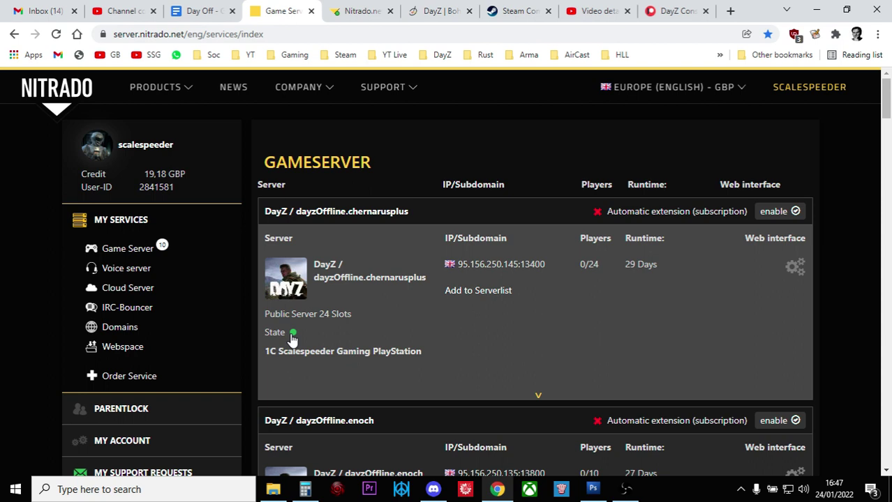
mouse_move(293, 333)
Step: Return to the messages.xml editor tab and scroll slightly down the page
click(362, 13)
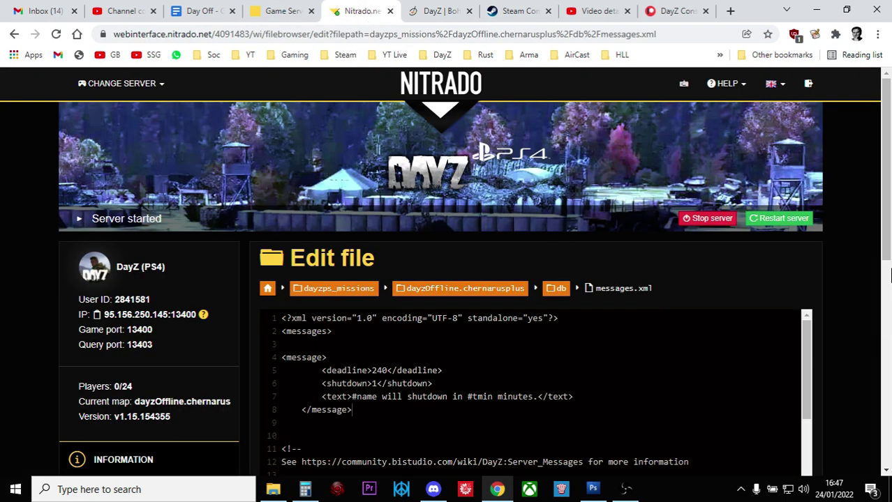
drag(886, 235, 881, 276)
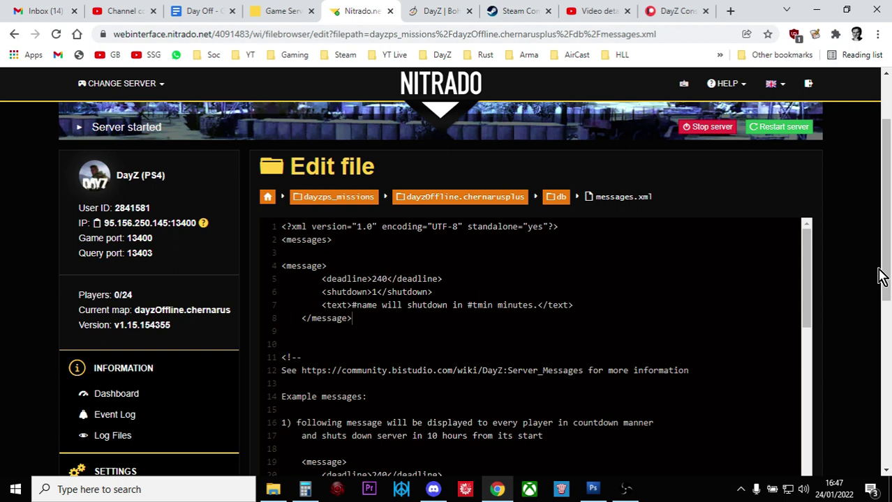